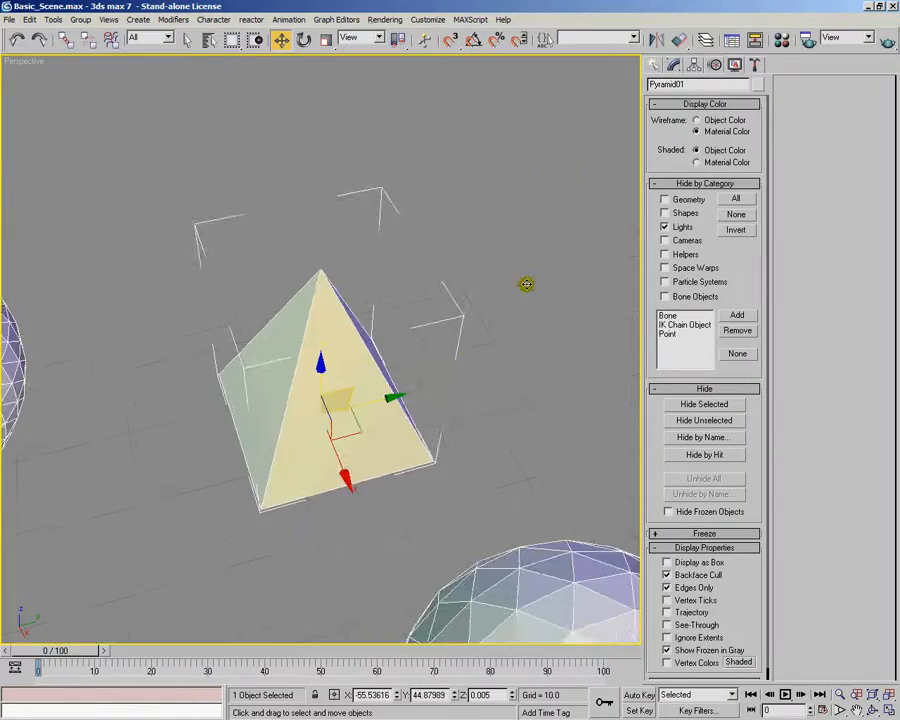
Examine the pyramid's base triangulation from below and view it together with the surrounding objects
{"action": "middle_click_drag", "start_coordinate": [540, 337], "coordinate": [399, 192], "text": "alt"}
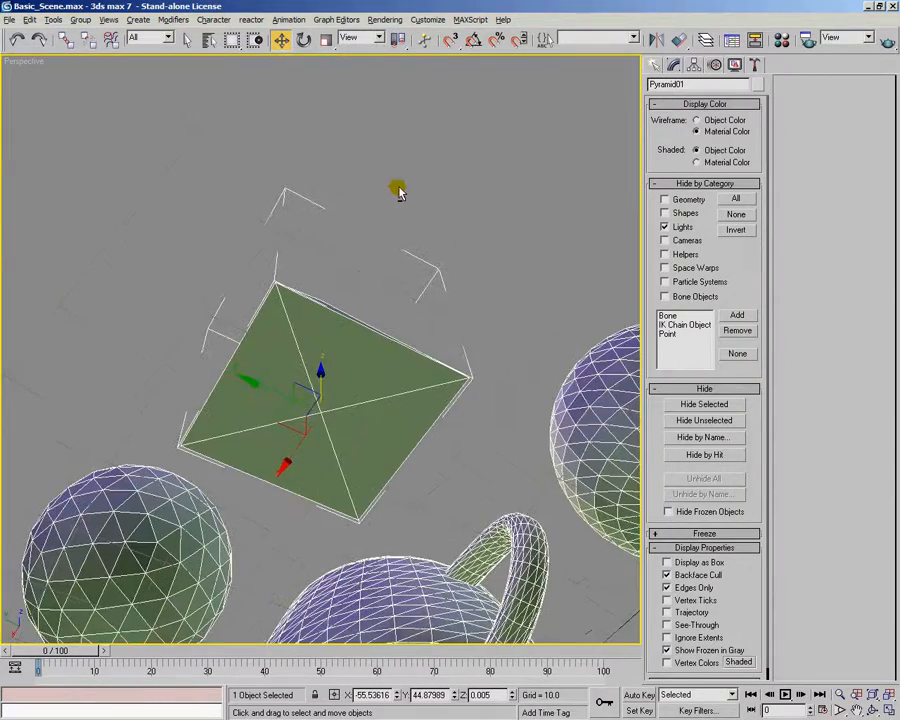
{"action": "middle_click_drag", "start_coordinate": [294, 340], "coordinate": [307, 436], "text": "alt"}
{"action": "left_click", "coordinate": [50, 265]}
{"action": "key", "text": "z"}
{"action": "middle_click_drag", "start_coordinate": [117, 247], "coordinate": [404, 368], "text": "alt"}
{"action": "middle_click_drag", "start_coordinate": [171, 337], "coordinate": [313, 378], "text": "alt"}
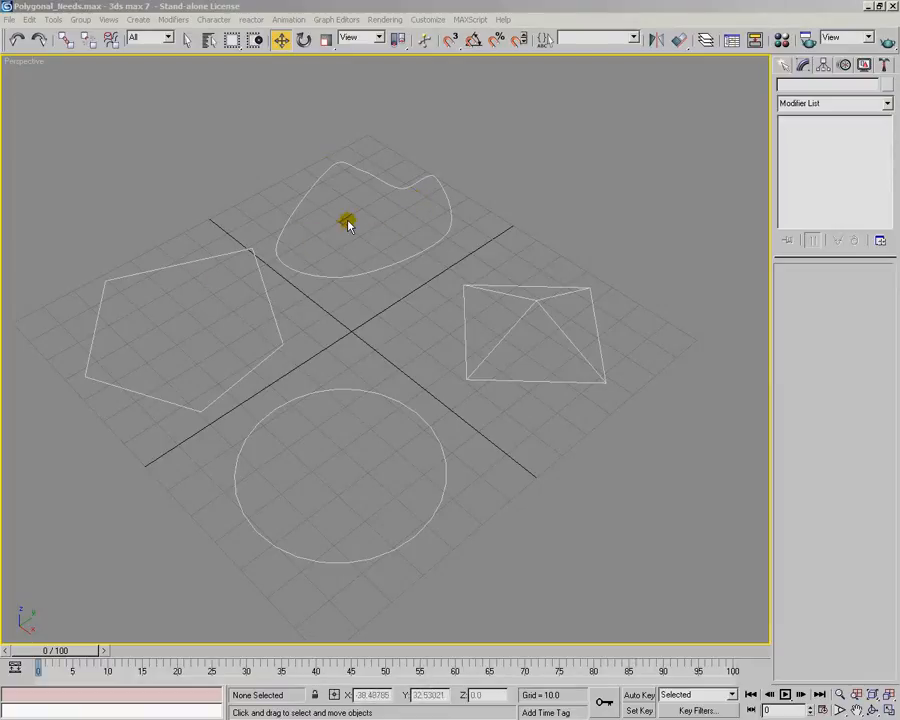
Select the pyramid-shaped sphere to check its parameters, and clear the selection
{"action": "left_click", "coordinate": [534, 302]}
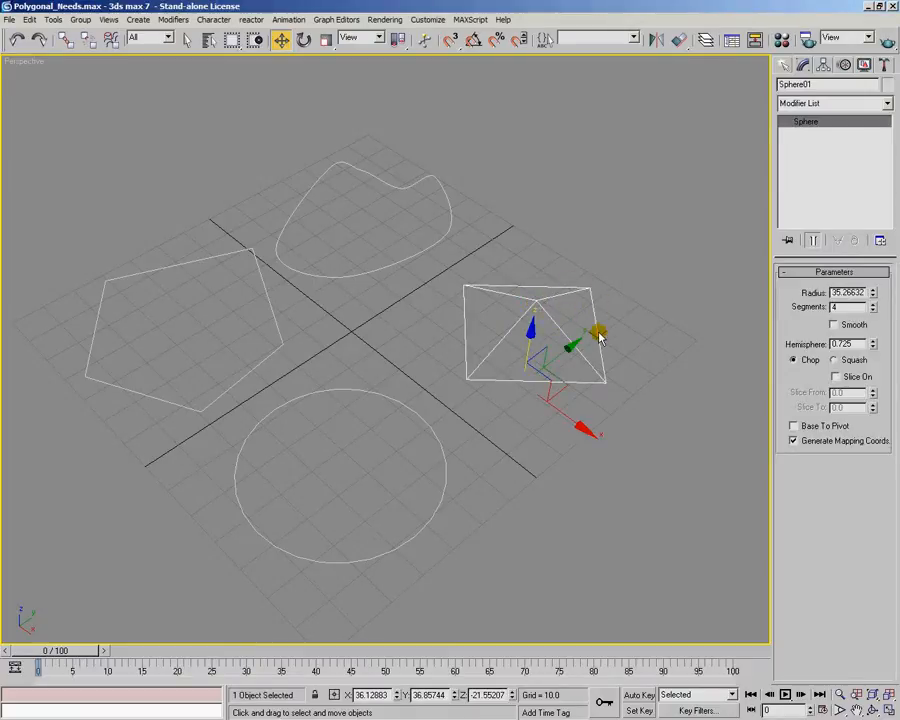
{"action": "left_click", "coordinate": [309, 313]}
{"action": "middle_click_drag", "start_coordinate": [255, 272], "coordinate": [323, 348], "text": "alt"}
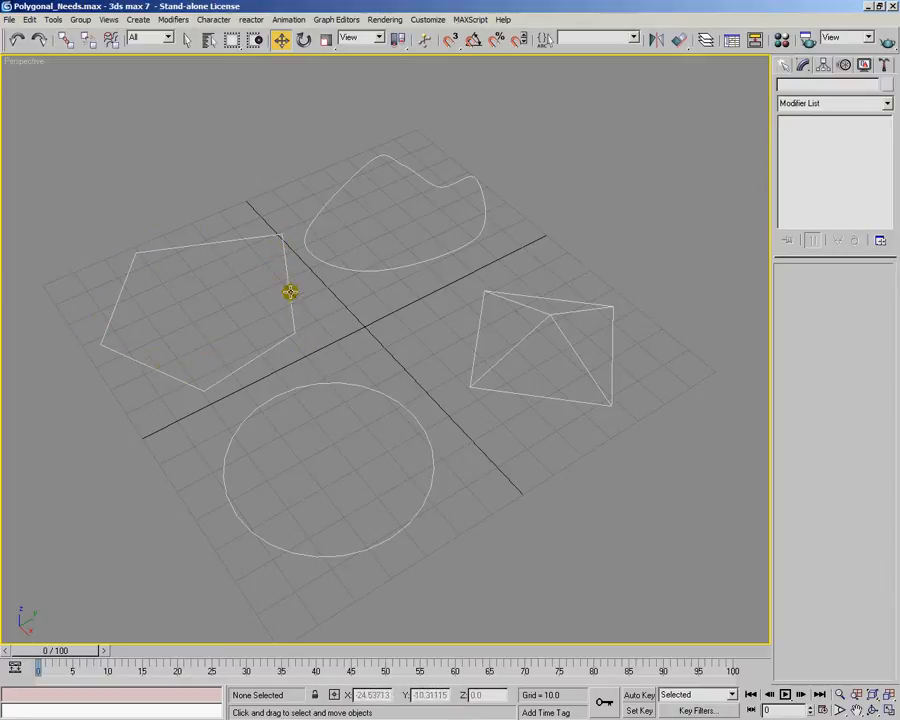
Turn on the Edit Mesh modifier of the five-sided outline and check its surface briefly in shaded display
{"action": "left_click", "coordinate": [290, 292]}
{"action": "left_click", "coordinate": [788, 121]}
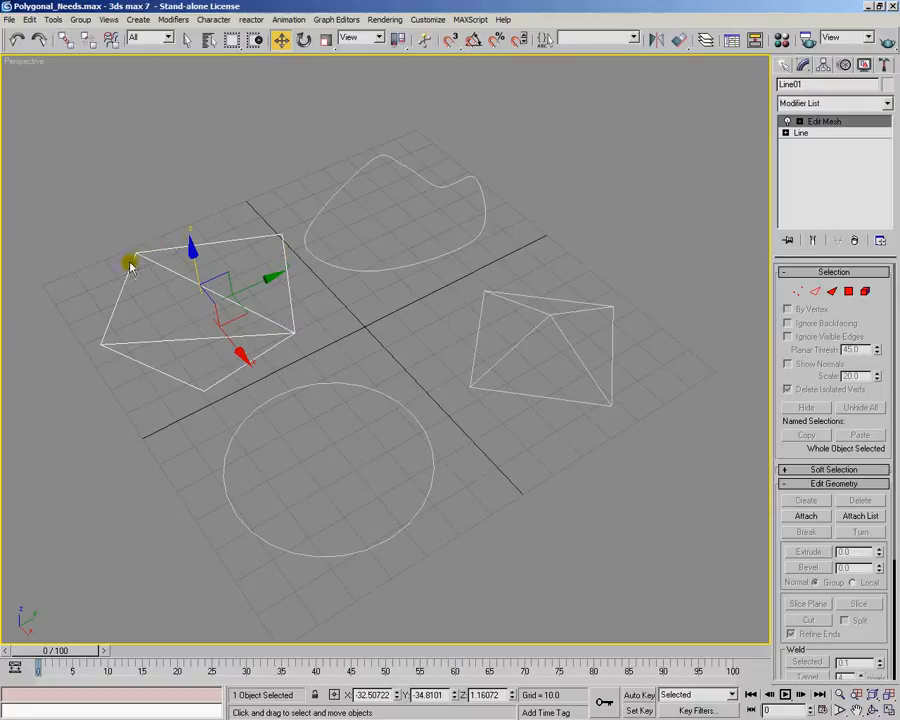
{"action": "left_click", "coordinate": [208, 214]}
{"action": "key", "text": "F3"}
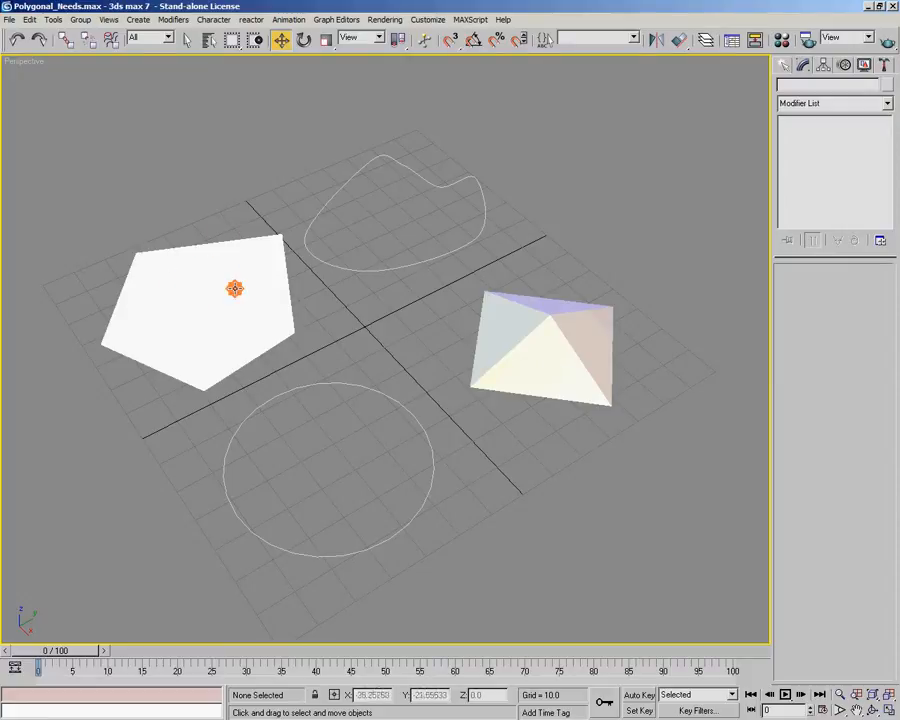
{"action": "key", "text": "F3"}
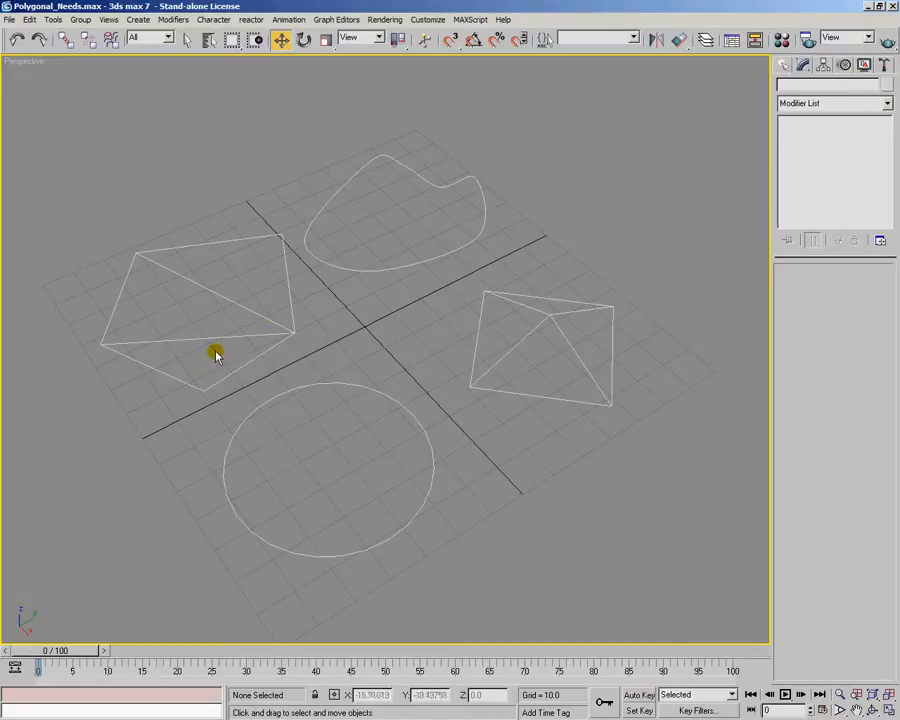
Turn on the Edit Mesh modifier of the free-form curved outline and inspect its triangulation up close
{"action": "left_click", "coordinate": [345, 266]}
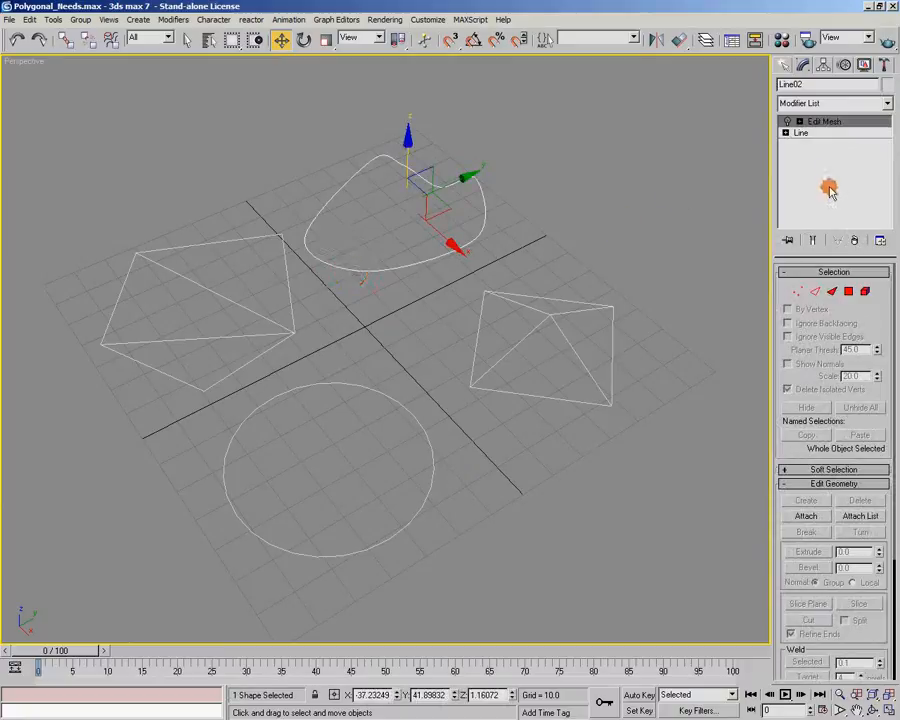
{"action": "left_click", "coordinate": [788, 121]}
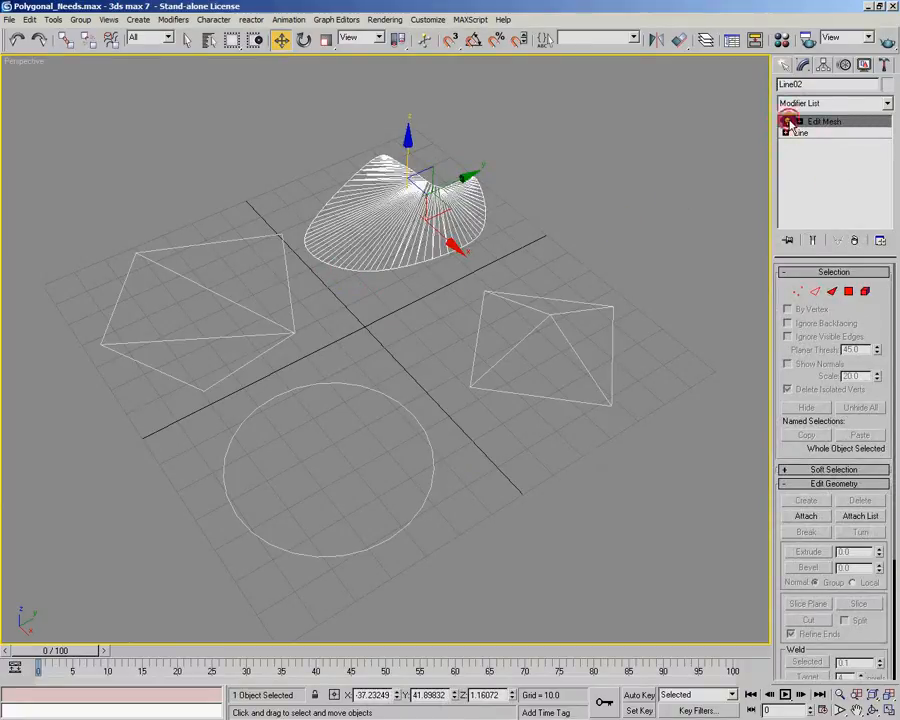
{"action": "left_click", "coordinate": [508, 238]}
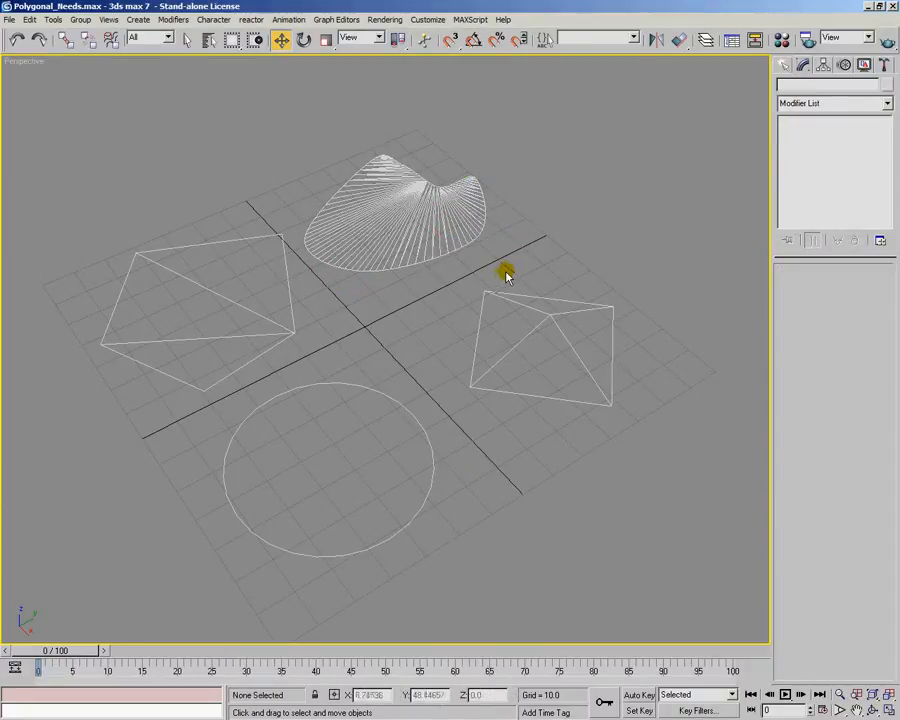
{"action": "middle_click_drag", "start_coordinate": [506, 276], "coordinate": [392, 423], "text": "alt"}
{"action": "scroll", "coordinate": [504, 454], "scroll_direction": "up", "scroll_amount": 3}
{"action": "middle_click_drag", "start_coordinate": [556, 448], "coordinate": [594, 462], "text": "alt"}
{"action": "middle_click_drag", "start_coordinate": [594, 462], "coordinate": [511, 418]}
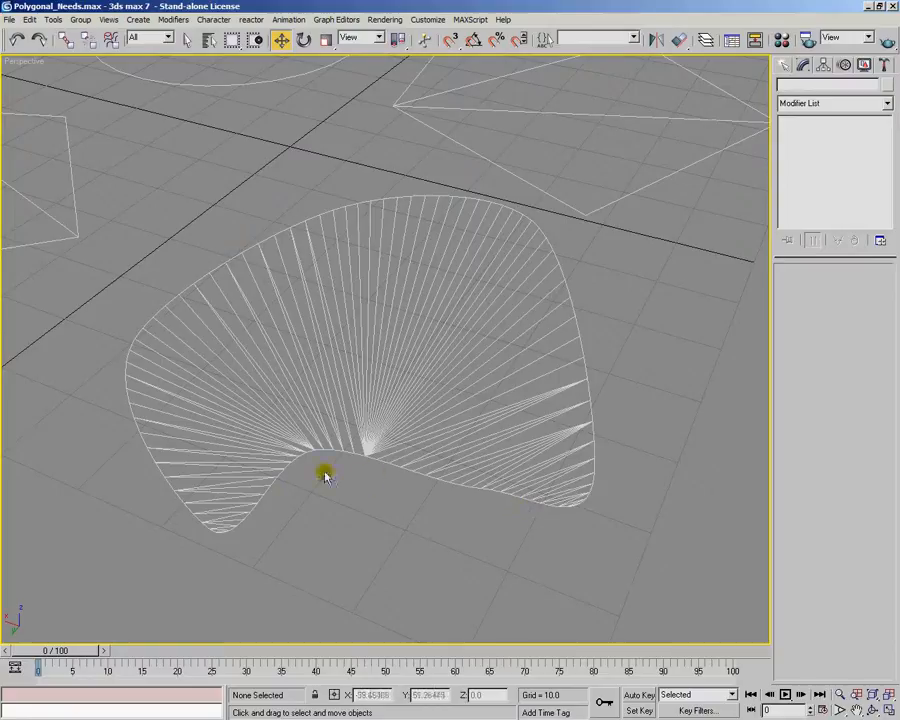
{"action": "middle_click_drag", "start_coordinate": [444, 435], "coordinate": [483, 430], "text": "alt"}
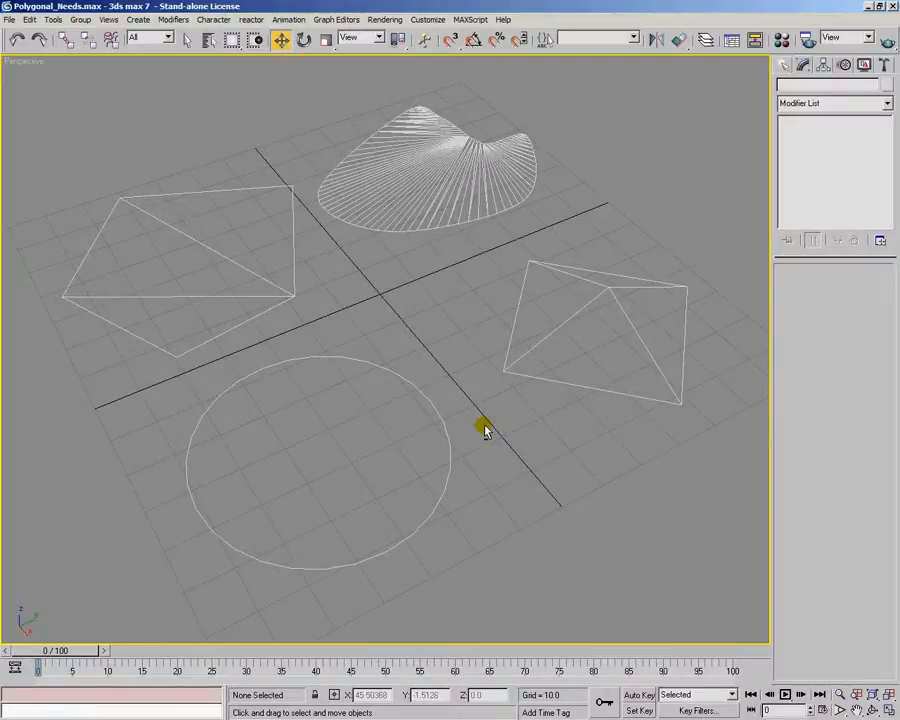
Turn on the circle's Edit Mesh modifier and clear the selection
{"action": "left_click", "coordinate": [395, 373]}
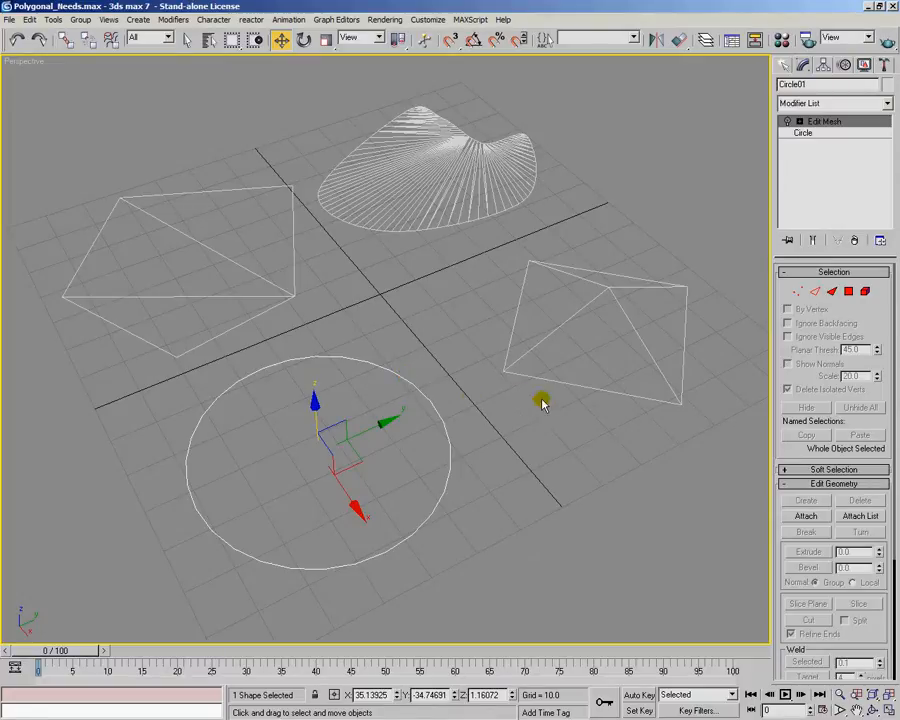
{"action": "left_click", "coordinate": [789, 121]}
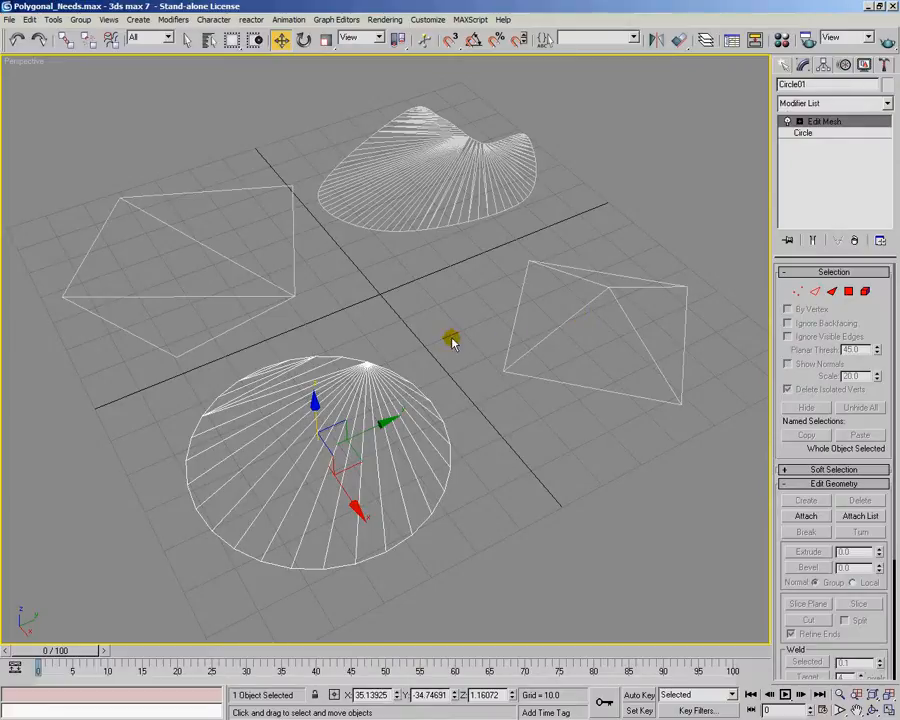
{"action": "left_click", "coordinate": [412, 270]}
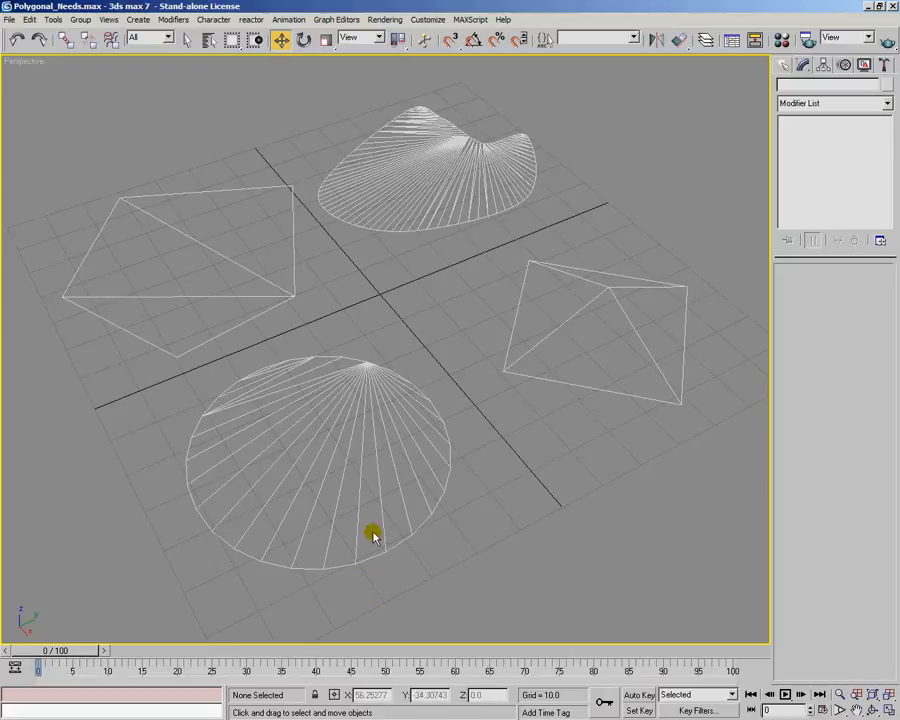
Set the segments of the pyramid-shaped sphere to 11
{"action": "left_click", "coordinate": [609, 291]}
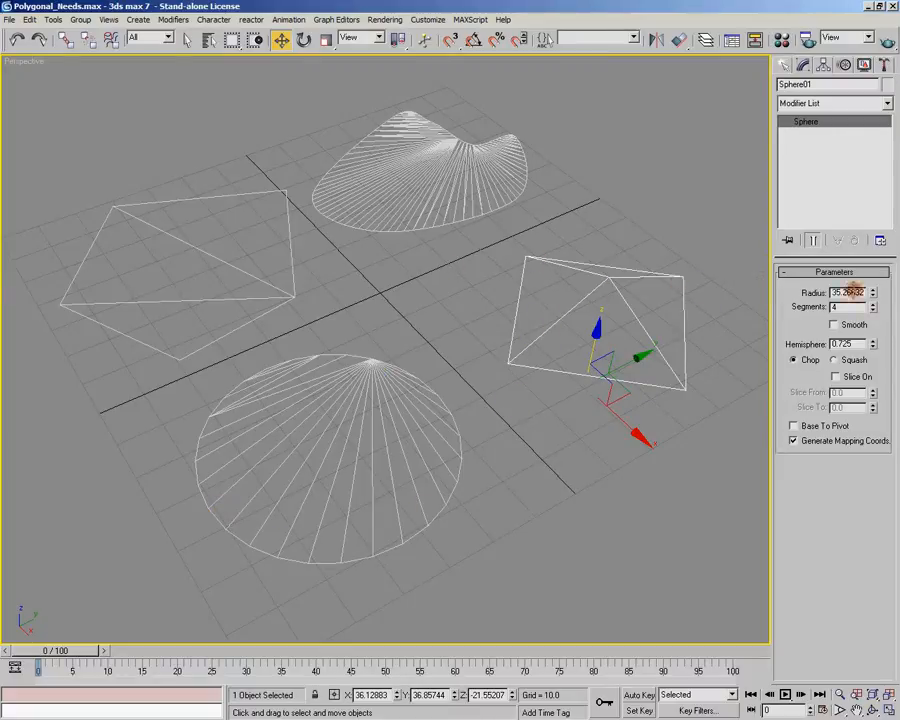
{"action": "left_click", "coordinate": [872, 303]}
{"action": "left_click", "coordinate": [872, 303]}
{"action": "left_click", "coordinate": [872, 303]}
{"action": "left_click", "coordinate": [872, 303]}
{"action": "left_click", "coordinate": [872, 303]}
{"action": "left_click", "coordinate": [872, 303]}
{"action": "left_click", "coordinate": [872, 303]}
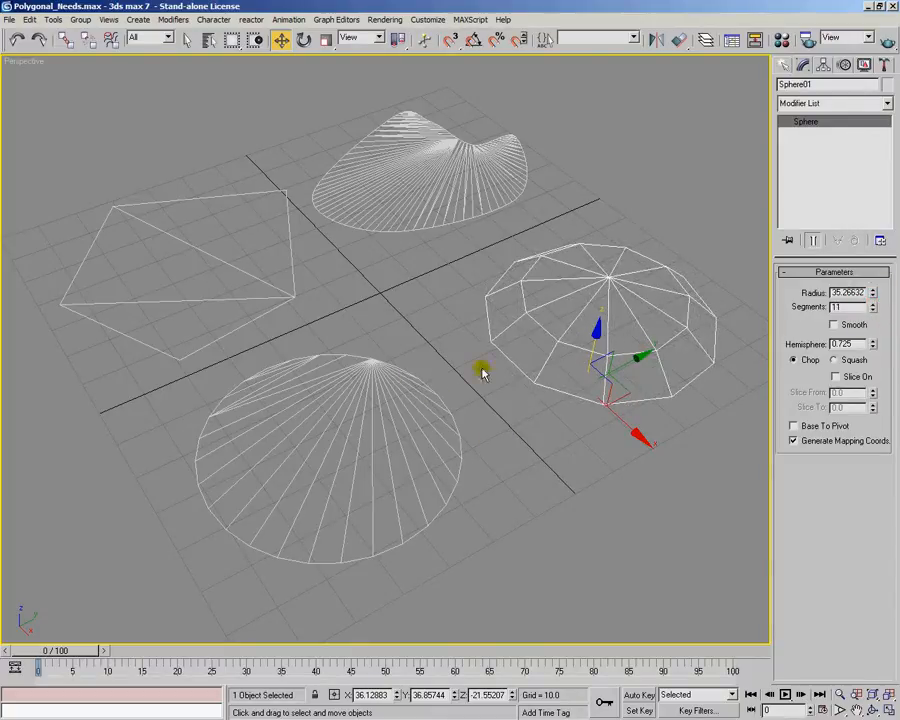
Raise the sphere's segments to 49 and check its curvature in profile and from above
{"action": "middle_click_drag", "start_coordinate": [577, 398], "coordinate": [570, 425], "text": "alt"}
{"action": "middle_click_drag", "start_coordinate": [659, 281], "coordinate": [459, 282], "text": "alt"}
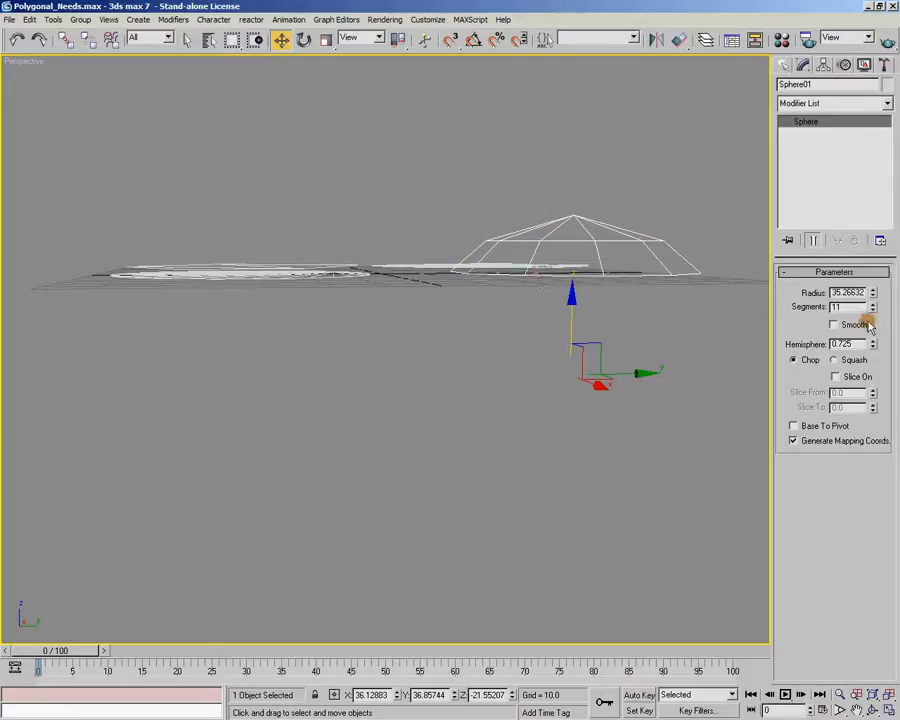
{"action": "left_click_drag", "start_coordinate": [872, 306], "coordinate": [872, 306]}
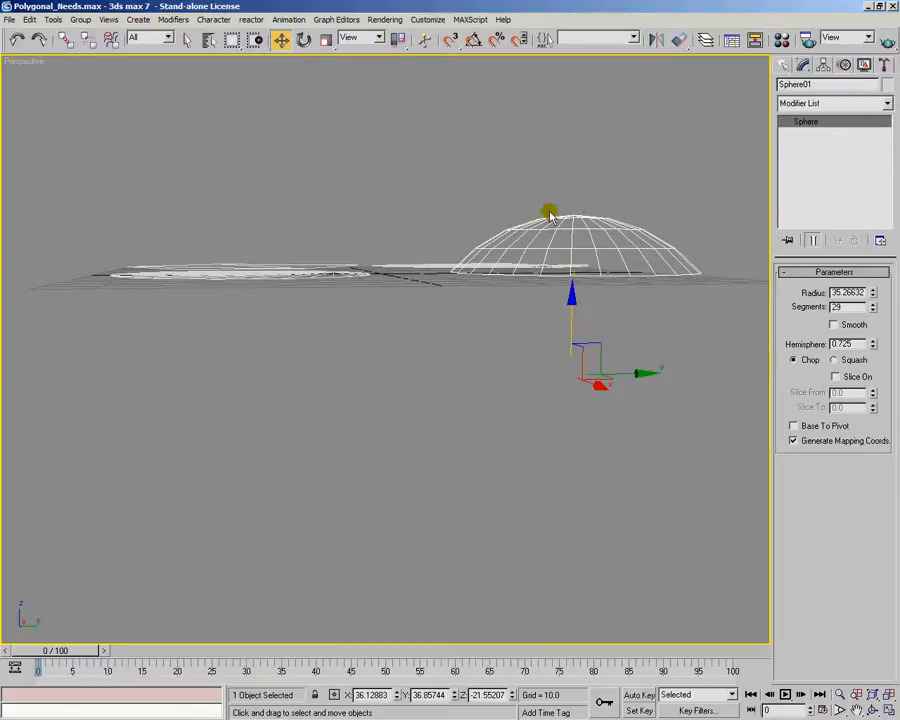
{"action": "left_click", "coordinate": [873, 305]}
{"action": "left_click_drag", "start_coordinate": [873, 307], "coordinate": [872, 305]}
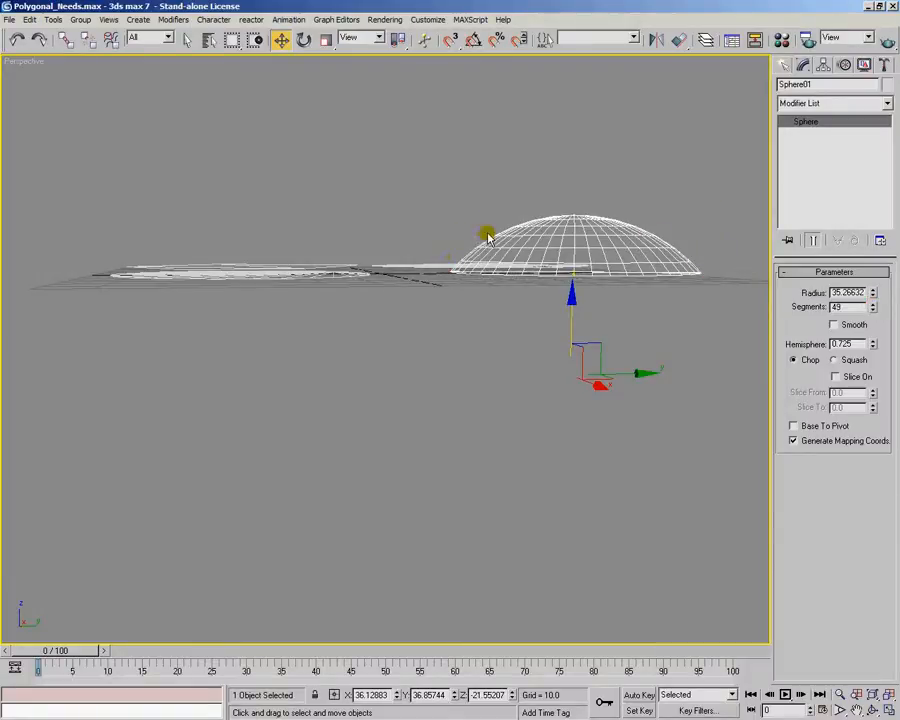
{"action": "middle_click_drag", "start_coordinate": [637, 235], "coordinate": [616, 238], "text": "alt"}
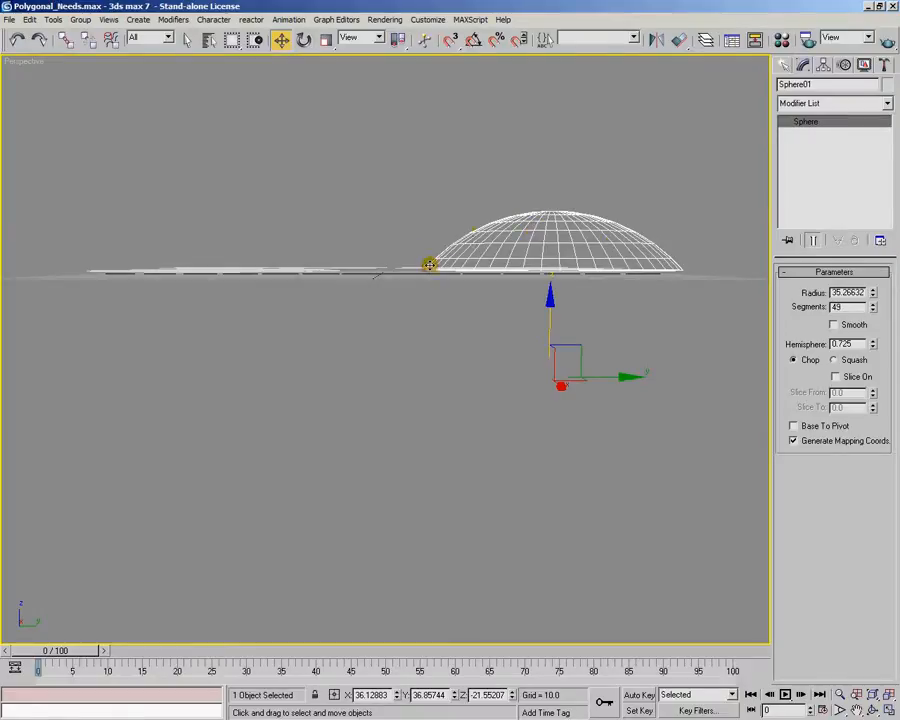
{"action": "middle_click_drag", "start_coordinate": [462, 221], "coordinate": [489, 401], "text": "alt"}
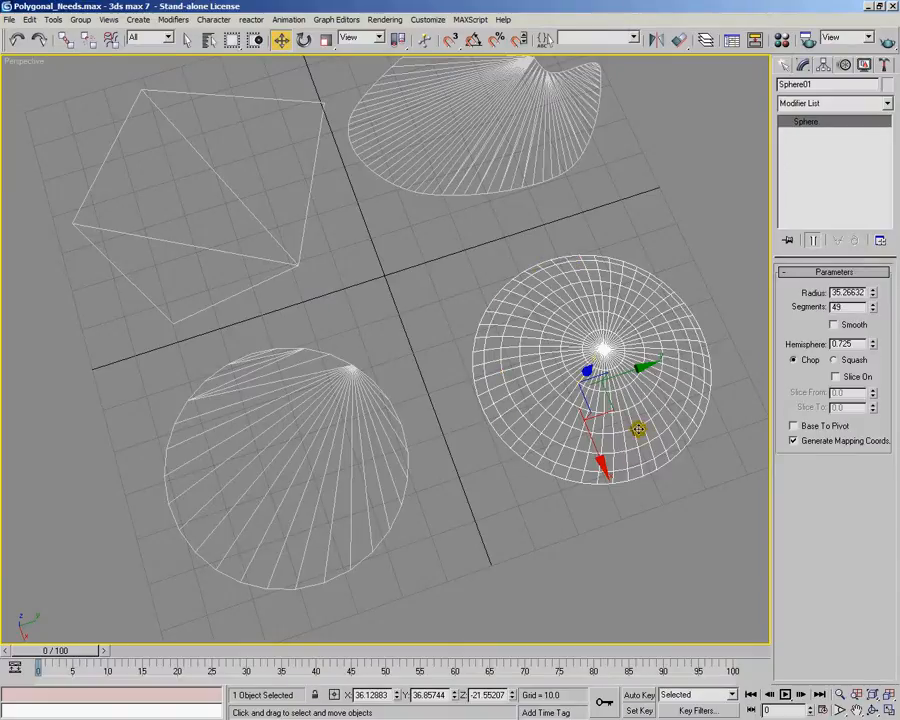
{"action": "middle_click_drag", "start_coordinate": [662, 392], "coordinate": [543, 349], "text": "alt"}
{"action": "scroll", "coordinate": [543, 350], "scroll_direction": "down", "scroll_amount": 1}
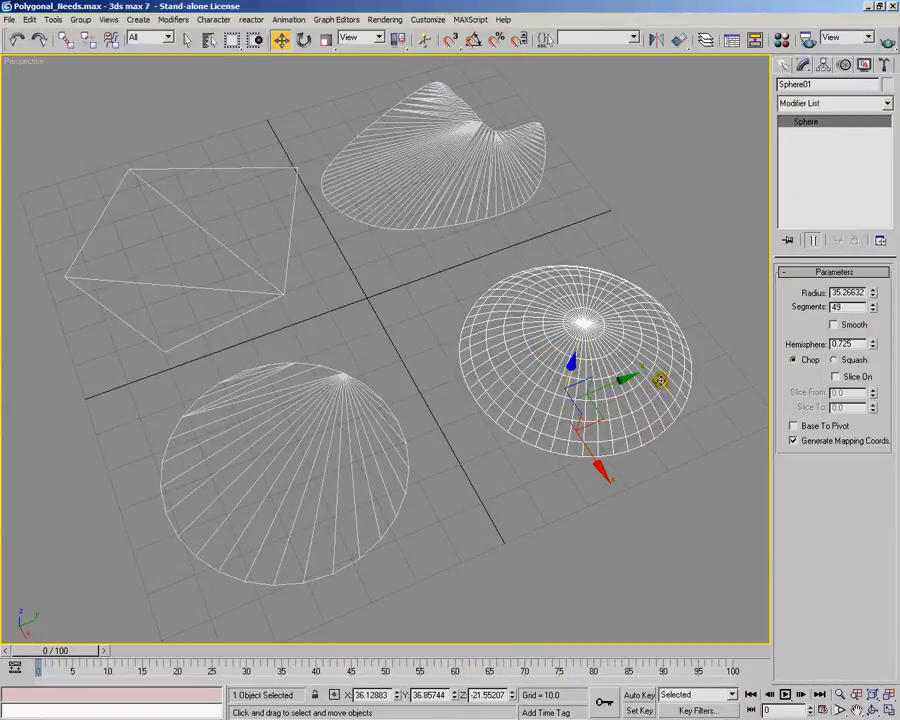
Apply an Edit Mesh modifier to the 49-segment sphere
{"action": "left_click", "coordinate": [887, 103]}
{"action": "left_click_drag", "start_coordinate": [891, 128], "coordinate": [893, 173]}
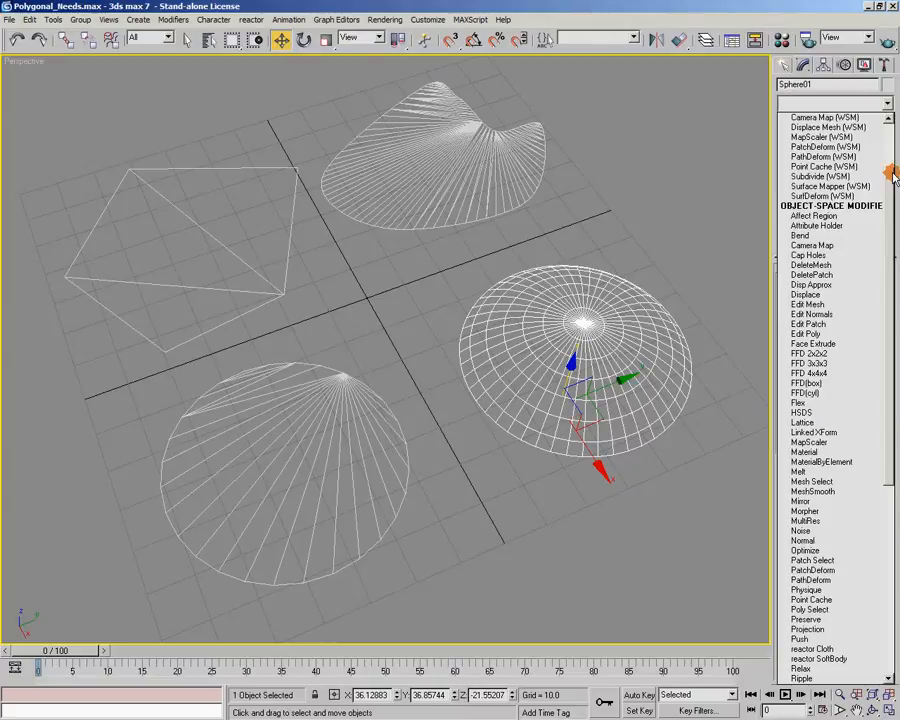
{"action": "left_click", "coordinate": [835, 304]}
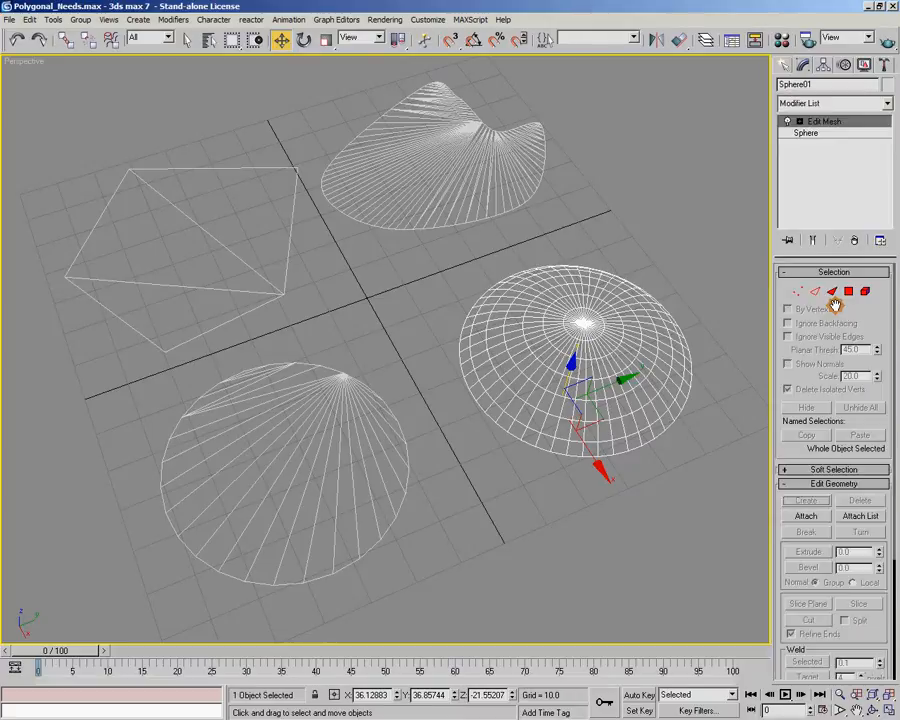
Select all edges of the dome-shaped sphere, make them visible, and leave edge editing with nothing selected
{"action": "left_click", "coordinate": [815, 291]}
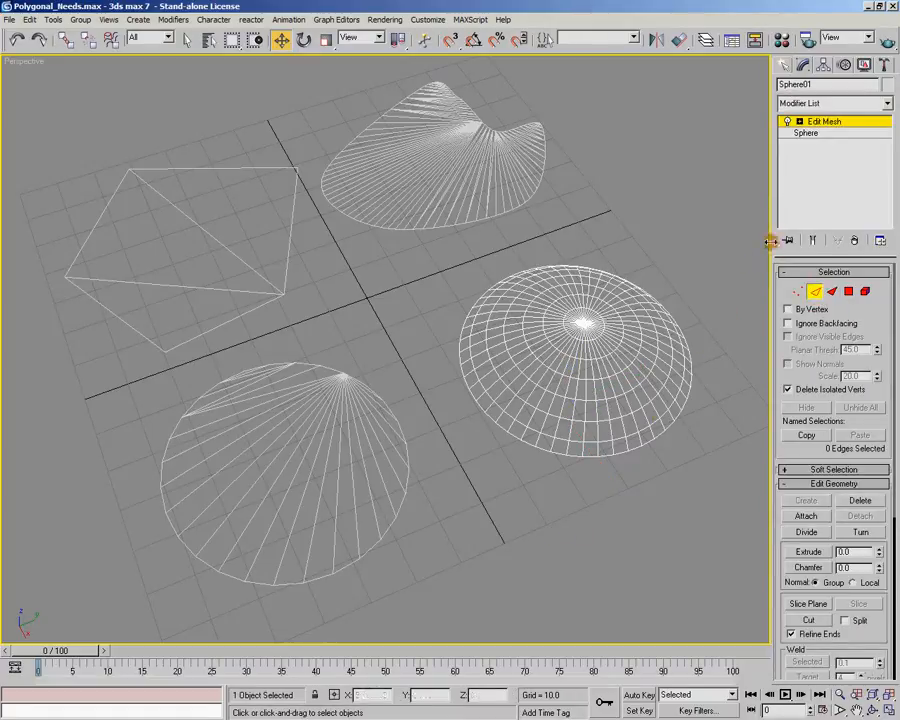
{"action": "left_click_drag", "start_coordinate": [740, 247], "coordinate": [580, 592]}
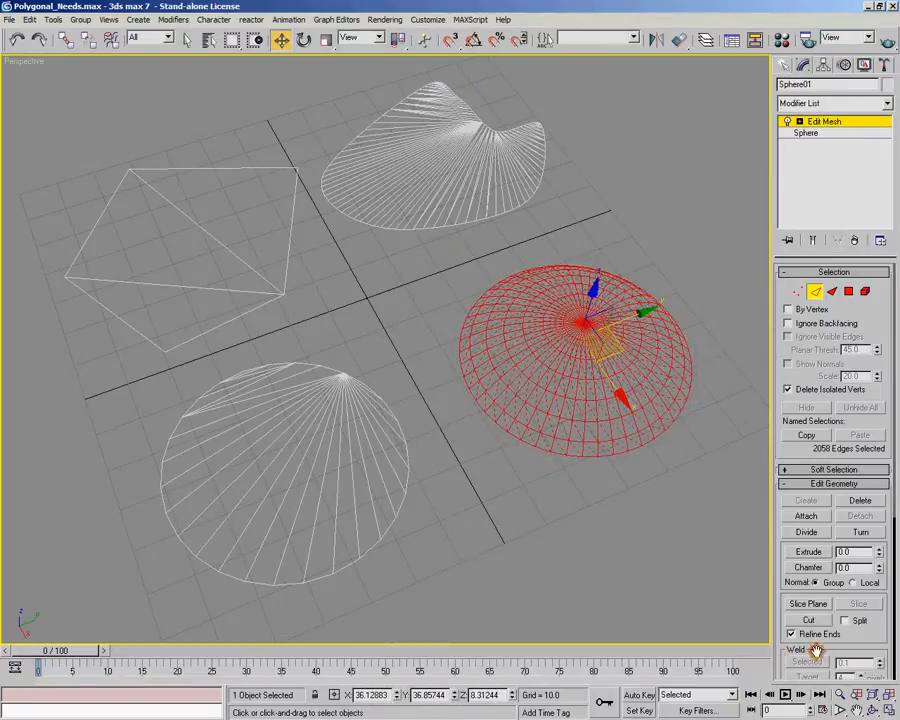
{"action": "scroll", "coordinate": [830, 680], "scroll_direction": "down", "scroll_amount": 5}
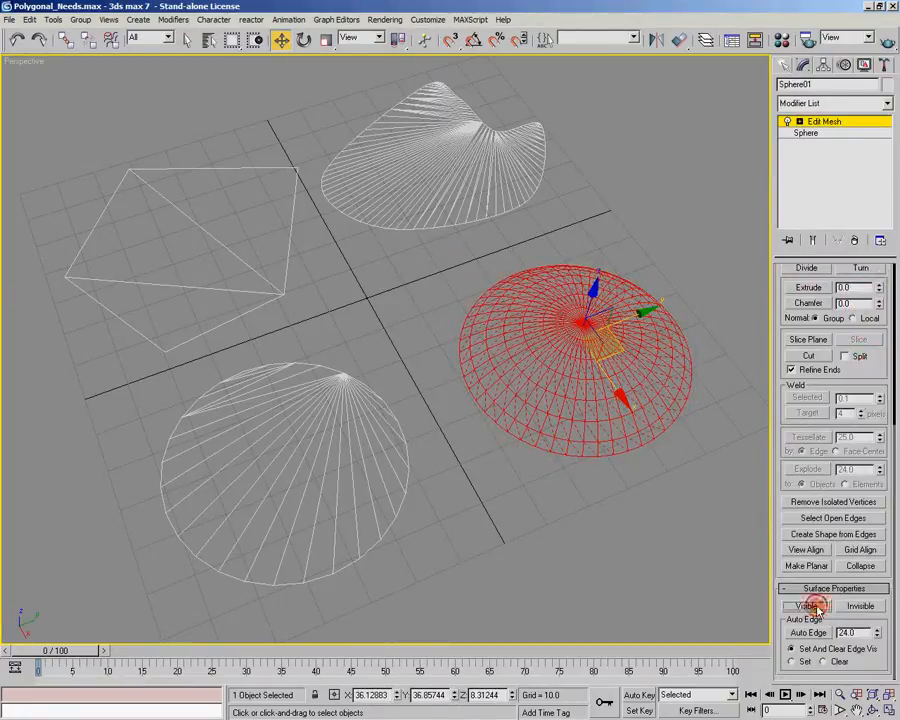
{"action": "left_click_drag", "start_coordinate": [786, 333], "coordinate": [786, 657]}
{"action": "left_click", "coordinate": [815, 293]}
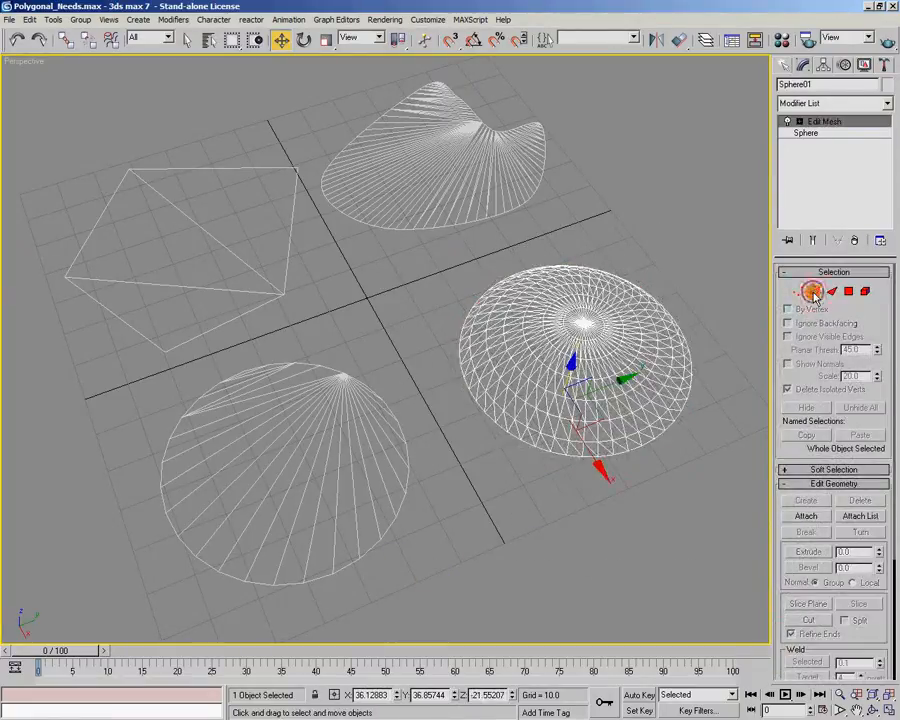
{"action": "left_click", "coordinate": [700, 265]}
Inspect the dome's triangular faces up close and alongside the other three shapes
{"action": "middle_click_drag", "start_coordinate": [626, 457], "coordinate": [590, 458]}
{"action": "scroll", "coordinate": [590, 458], "scroll_direction": "up", "scroll_amount": 3}
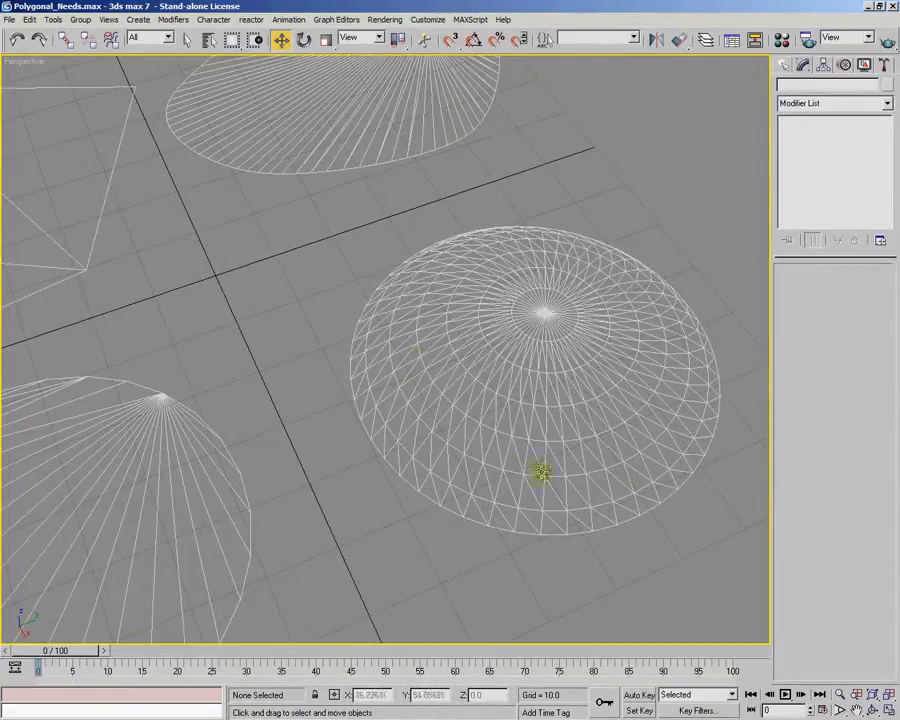
{"action": "scroll", "coordinate": [584, 383], "scroll_direction": "down", "scroll_amount": 3}
{"action": "middle_click_drag", "start_coordinate": [584, 383], "coordinate": [700, 395]}
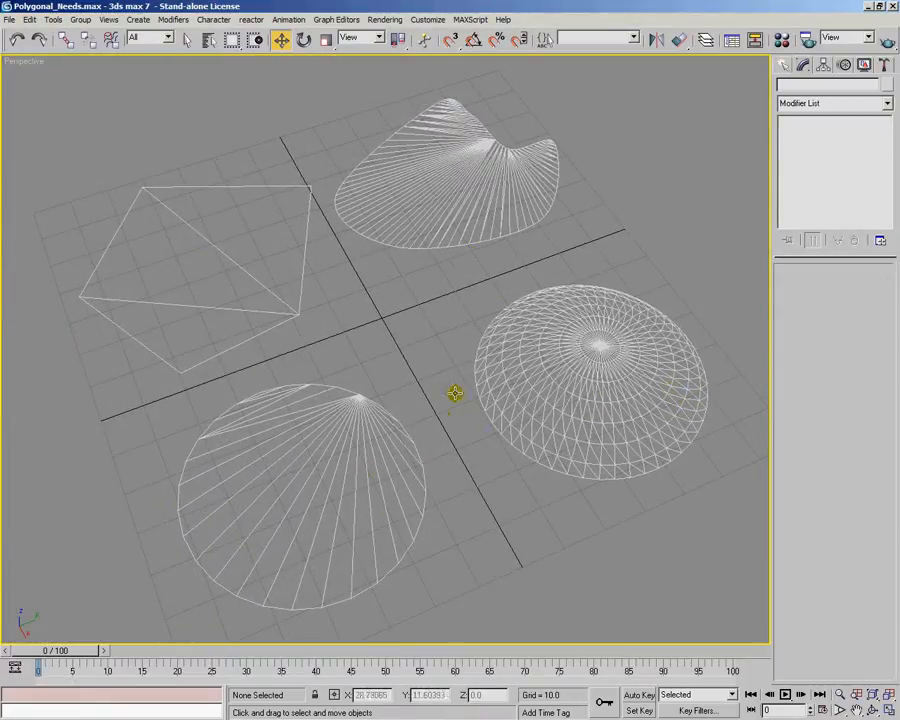
{"action": "mouse_move", "coordinate": [458, 414]}
{"action": "middle_mouse_down", "text": "alt"}
{"action": "mouse_move", "coordinate": [464, 400]}
{"action": "mouse_move", "coordinate": [474, 407]}
{"action": "middle_mouse_up", "text": "alt"}
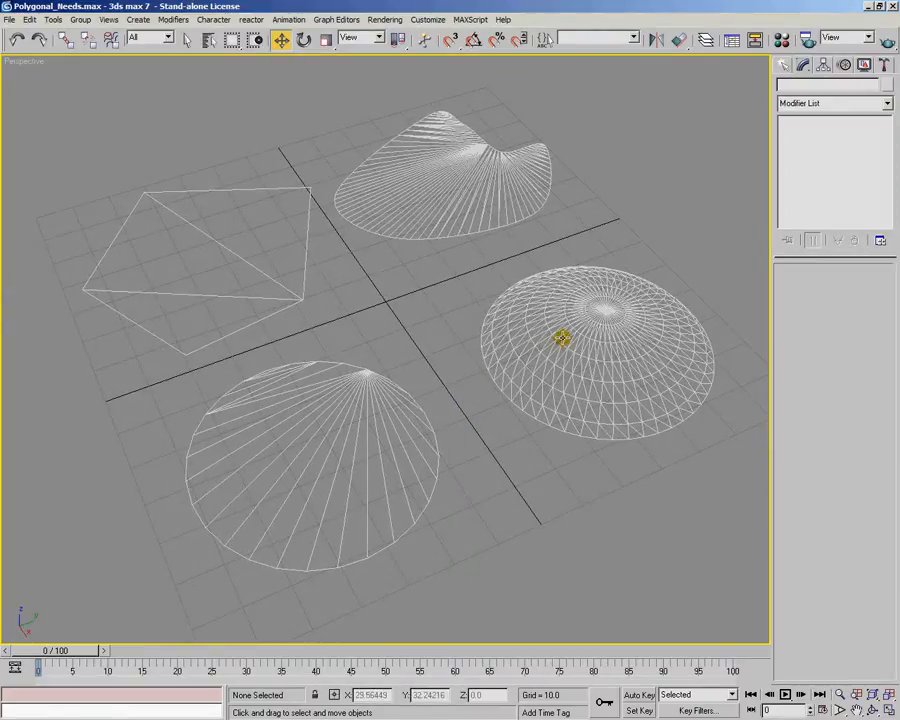